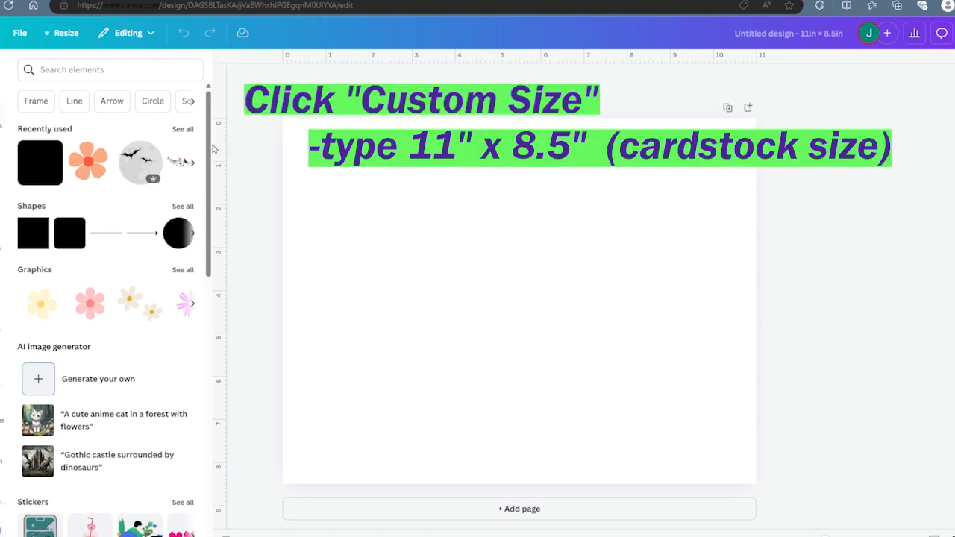
Add a basic square frame, resize it to about 3 × 3 in and place it in the page's upper-left area.
drag(214, 149, 194, 419)
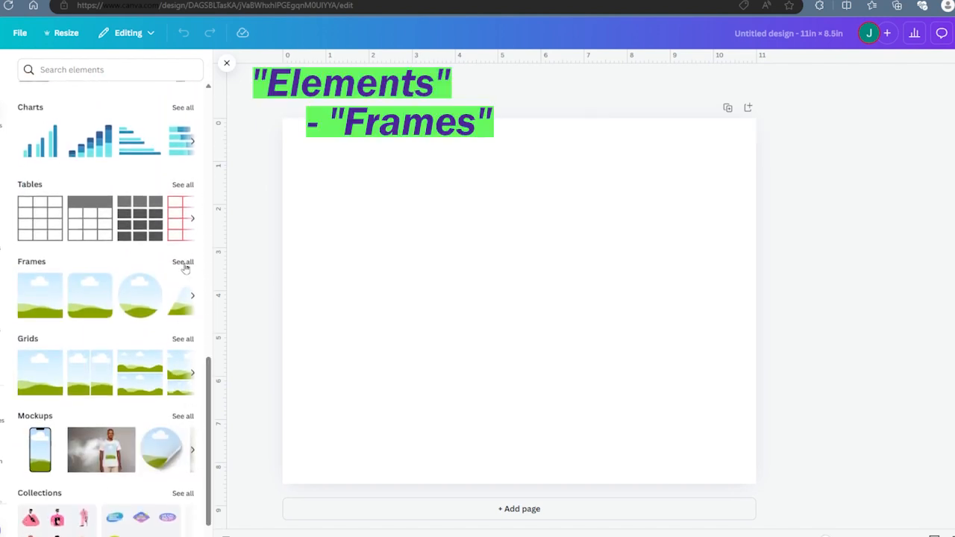
click(184, 265)
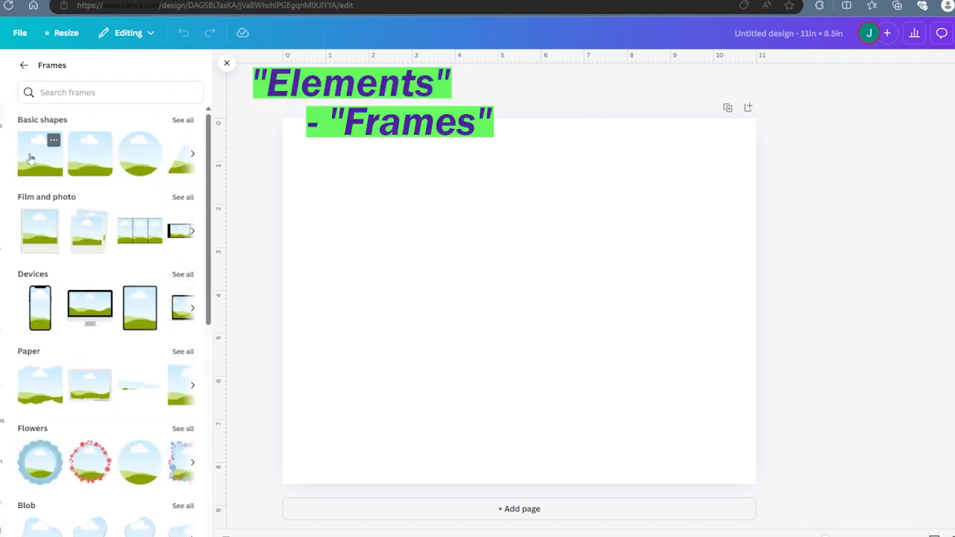
click(32, 158)
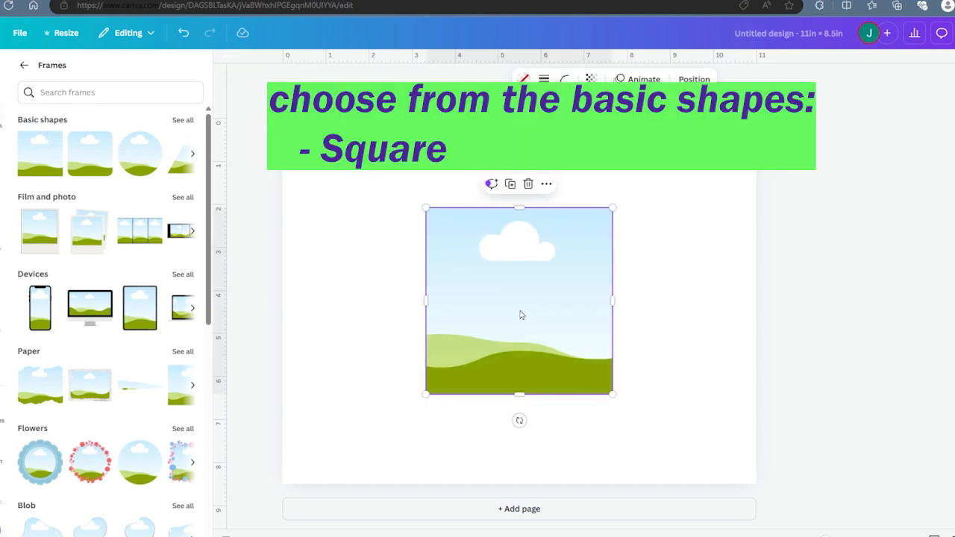
drag(521, 315, 446, 254)
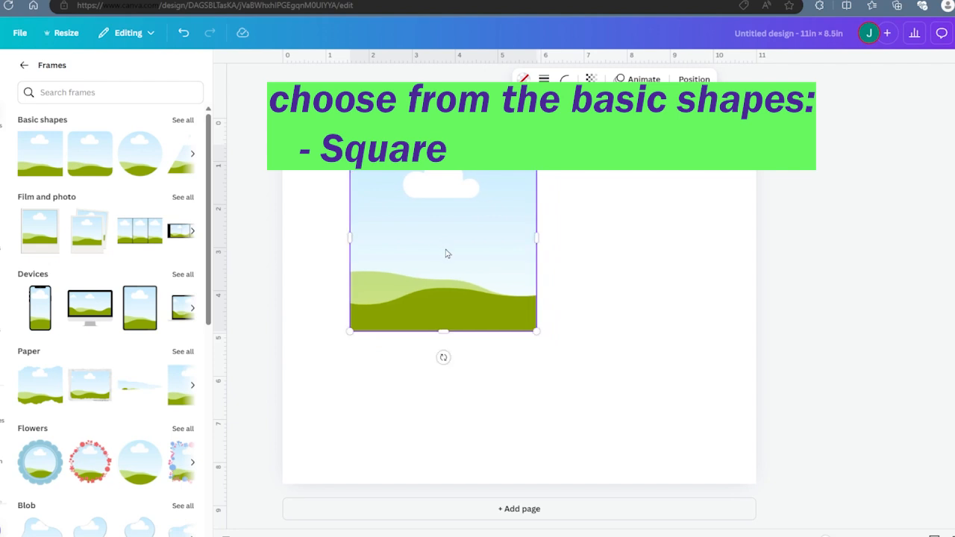
drag(537, 332, 485, 271)
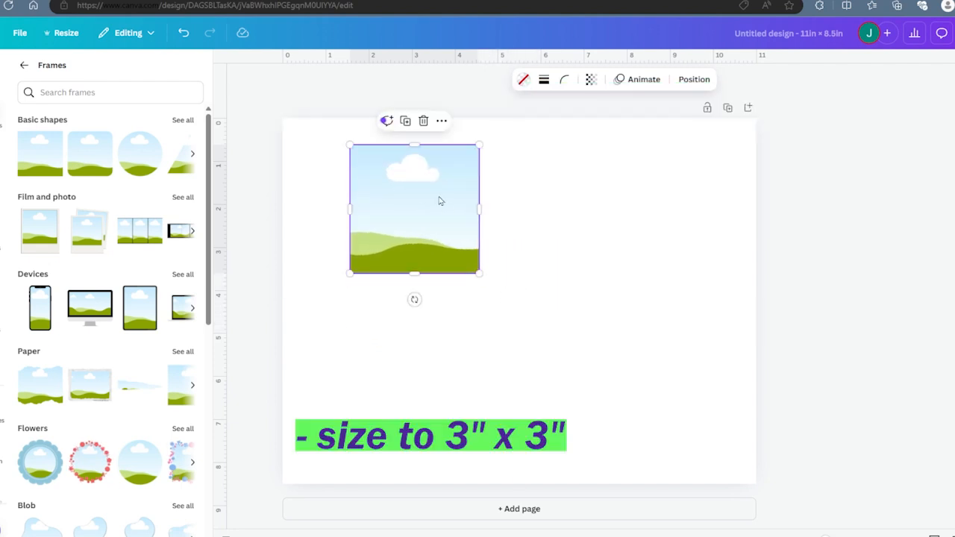
drag(431, 193, 401, 193)
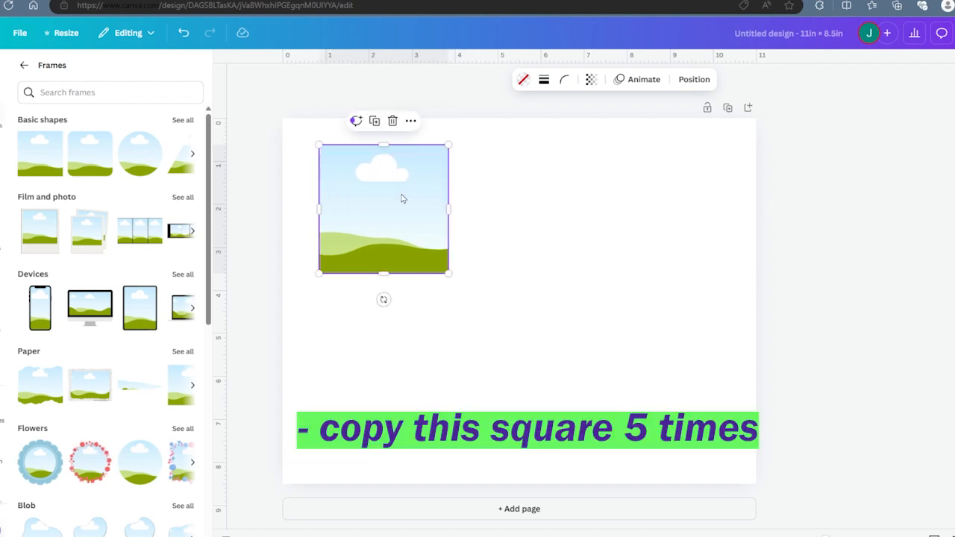
Duplicate the square frame five times.
click(375, 121)
click(379, 129)
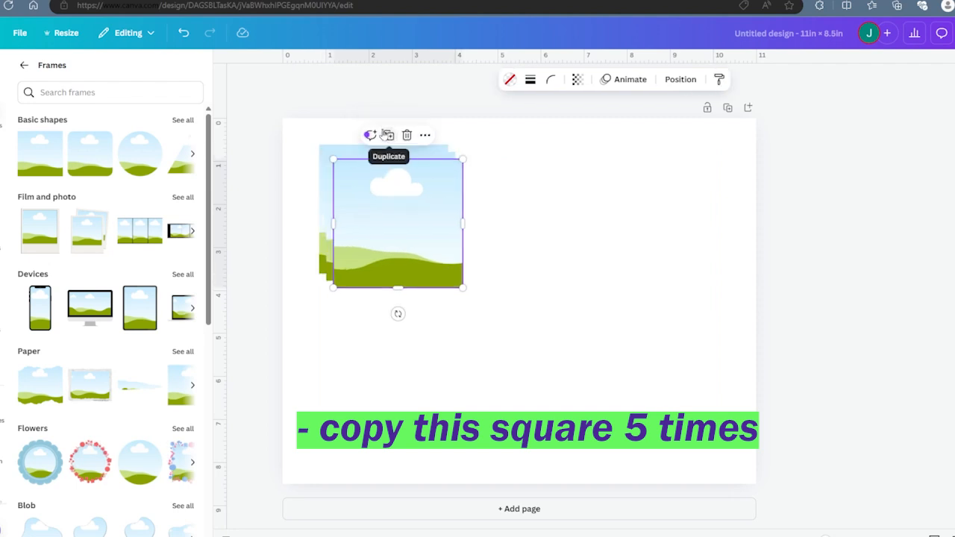
click(387, 135)
click(396, 145)
click(403, 153)
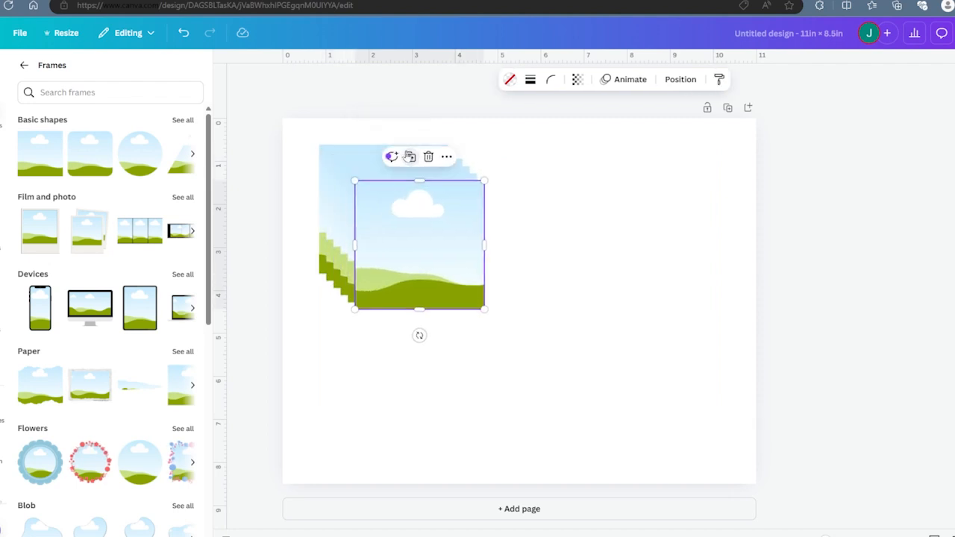
click(411, 159)
Arrange the six square frames on the page as two evenly spaced rows of three.
drag(435, 270, 535, 222)
drag(473, 259, 635, 222)
drag(406, 253, 650, 356)
drag(430, 286, 533, 388)
click(430, 274)
drag(430, 274, 396, 394)
drag(383, 226, 411, 186)
click(399, 114)
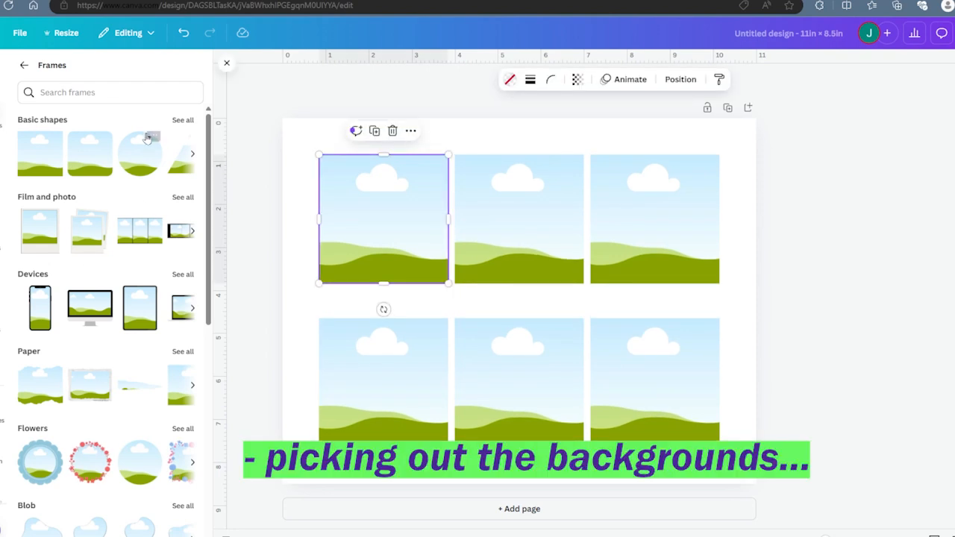
Search the photos for "black background" and fill the first frame of the upper row with a plain black textured image.
click(24, 64)
click(55, 70)
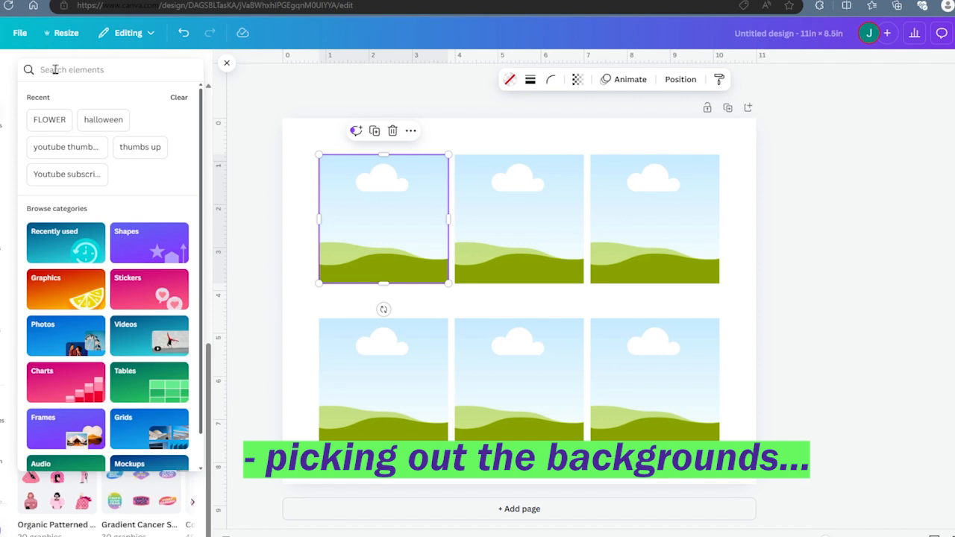
text(bl)
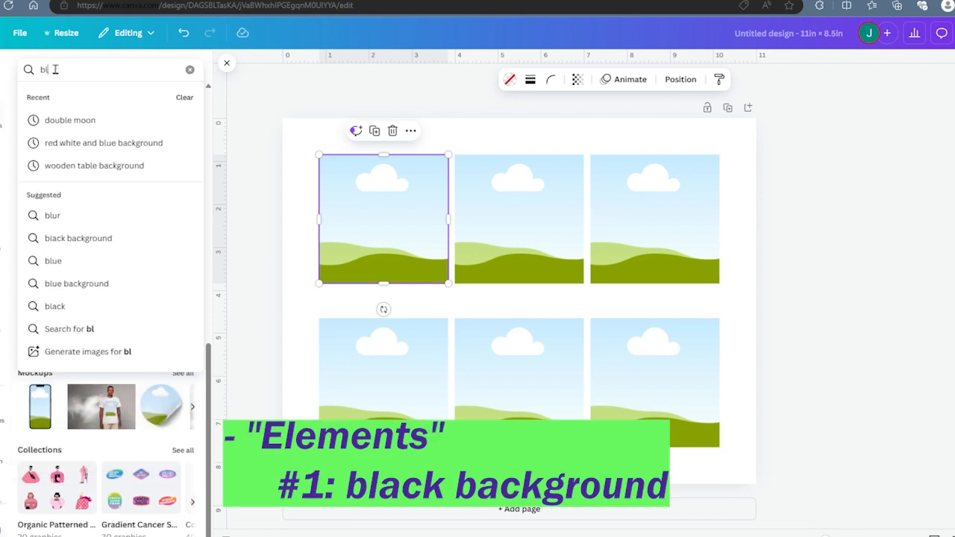
text(ack)
click(73, 116)
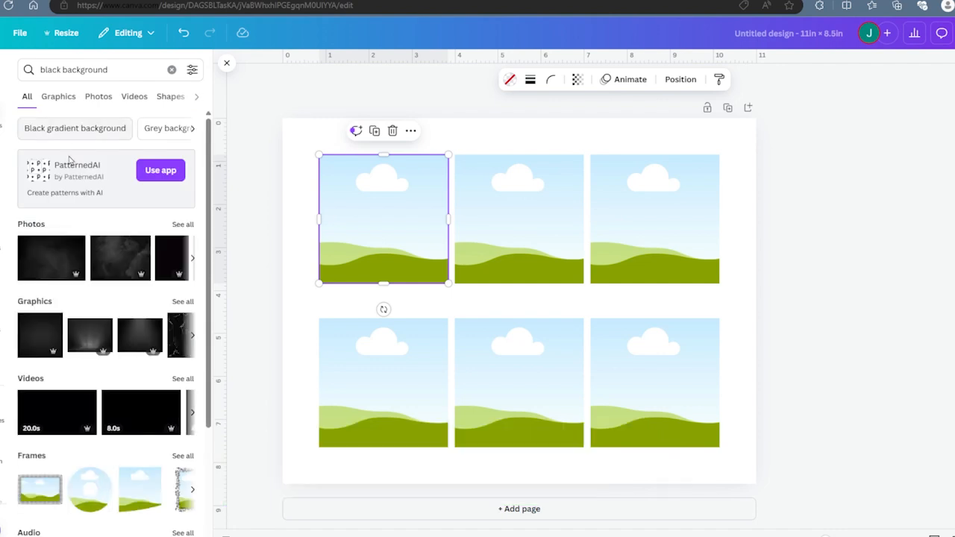
click(182, 226)
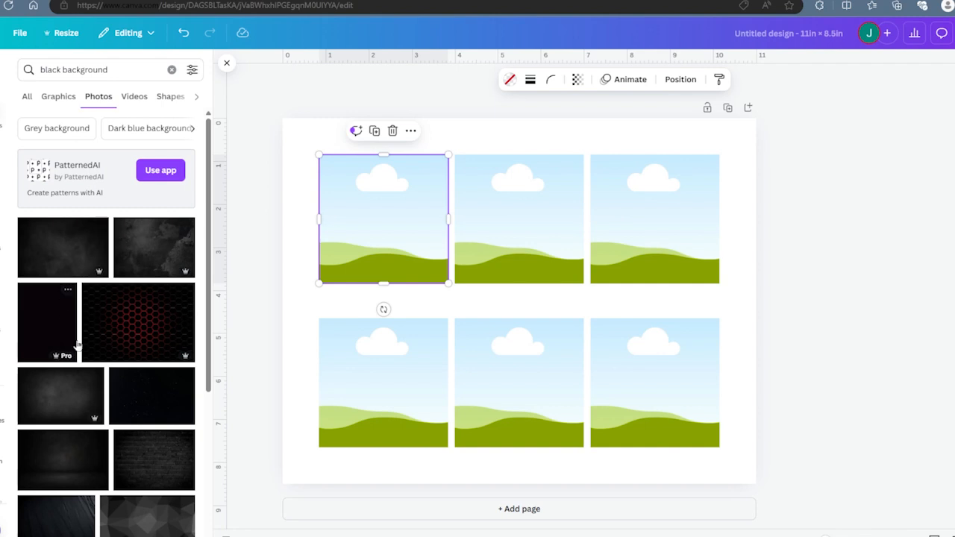
scroll(100, 354, down, 3)
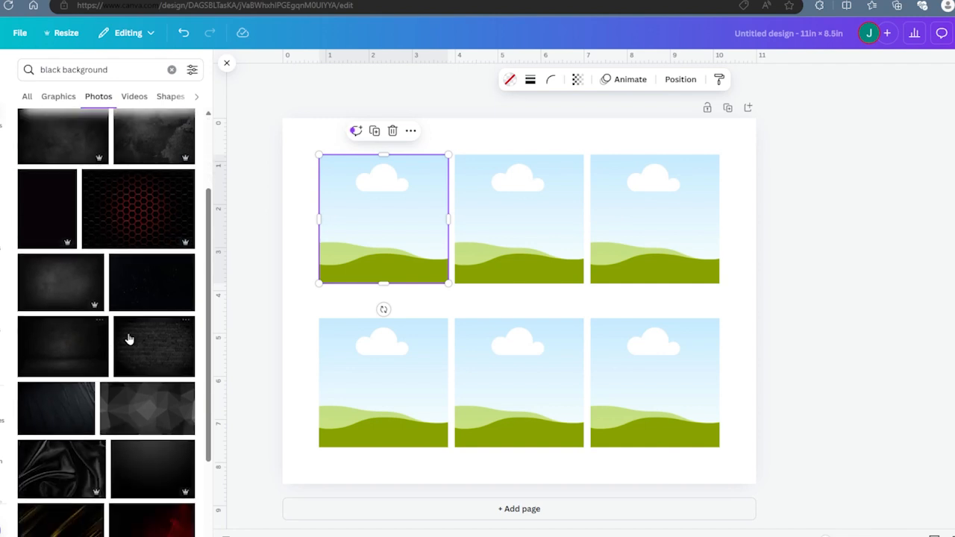
scroll(131, 337, down, 2)
scroll(150, 328, down, 6)
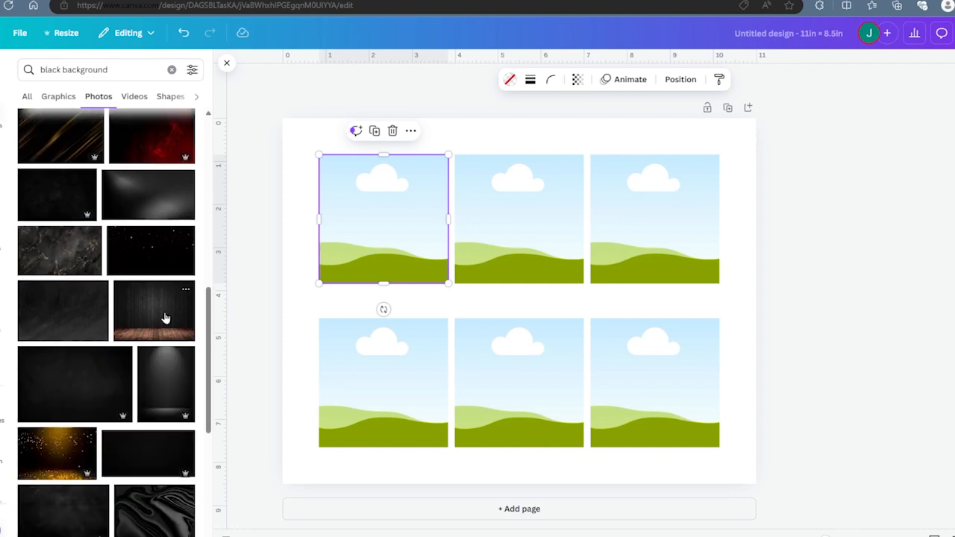
scroll(165, 318, down, 2)
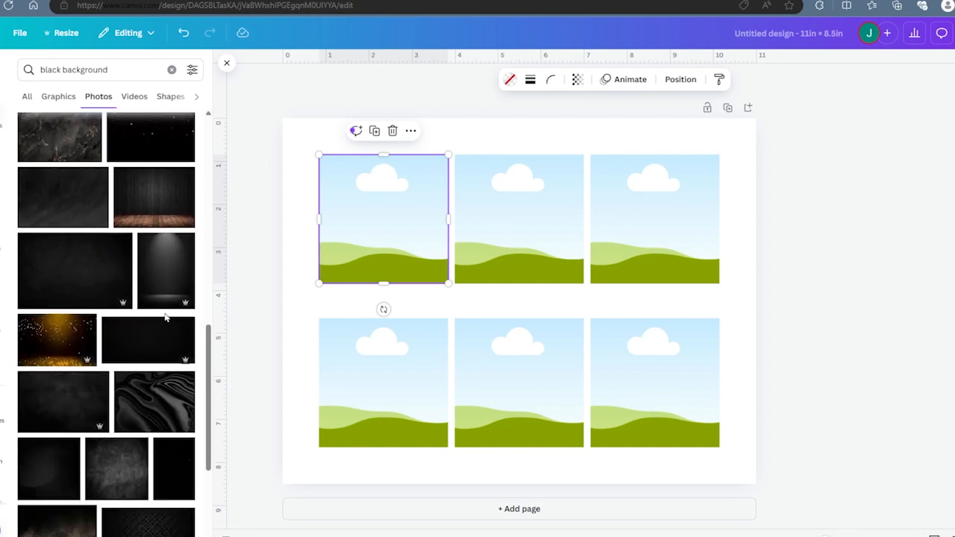
scroll(165, 318, up, 3)
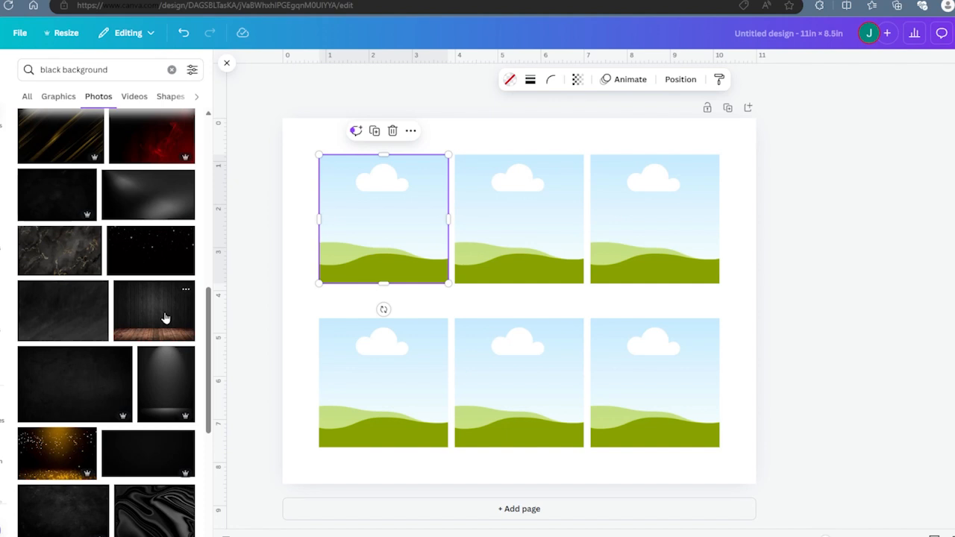
drag(82, 444, 386, 279)
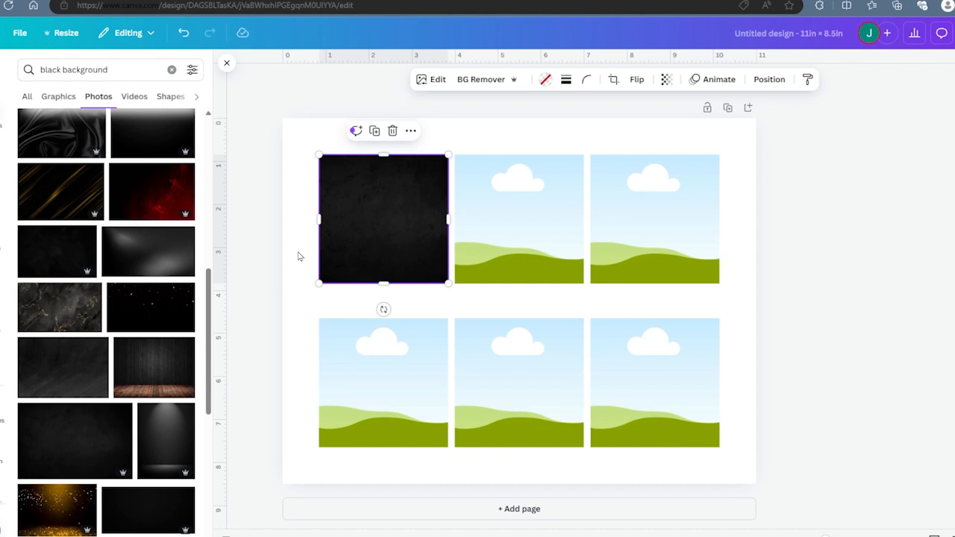
Search the photos for "dark gray background" and fill the middle frame of the upper row with a mottled dark gray texture.
click(59, 68)
drag(61, 69, 35, 69)
text(dark g)
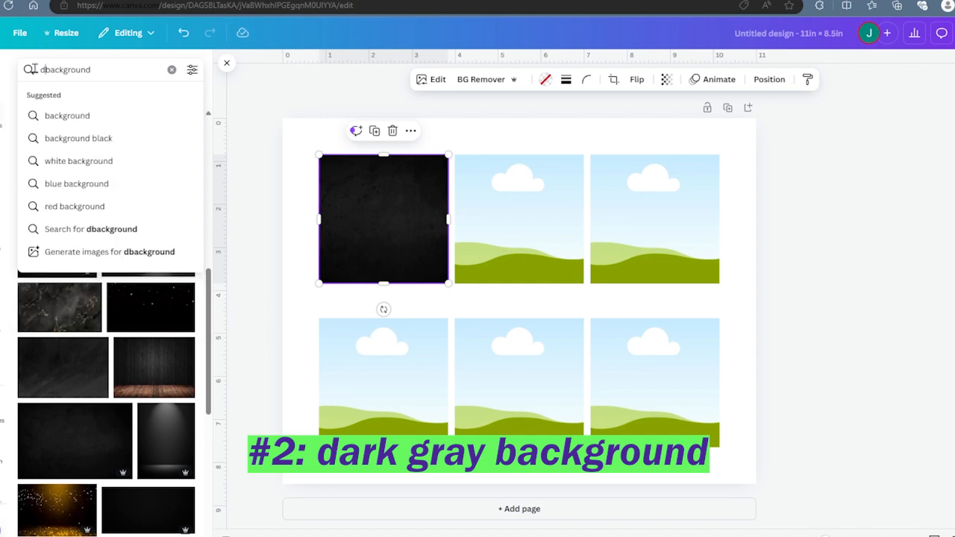
text(ray)
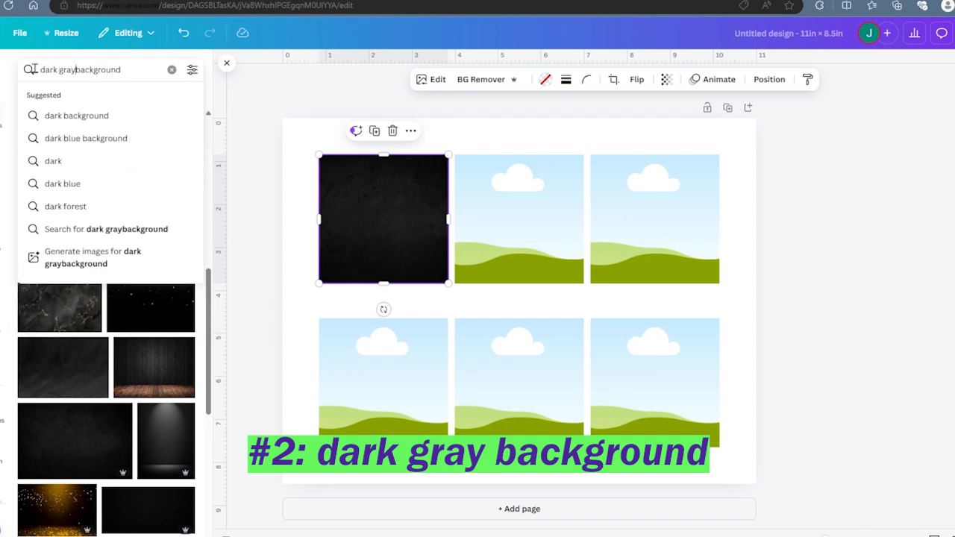
key(Return)
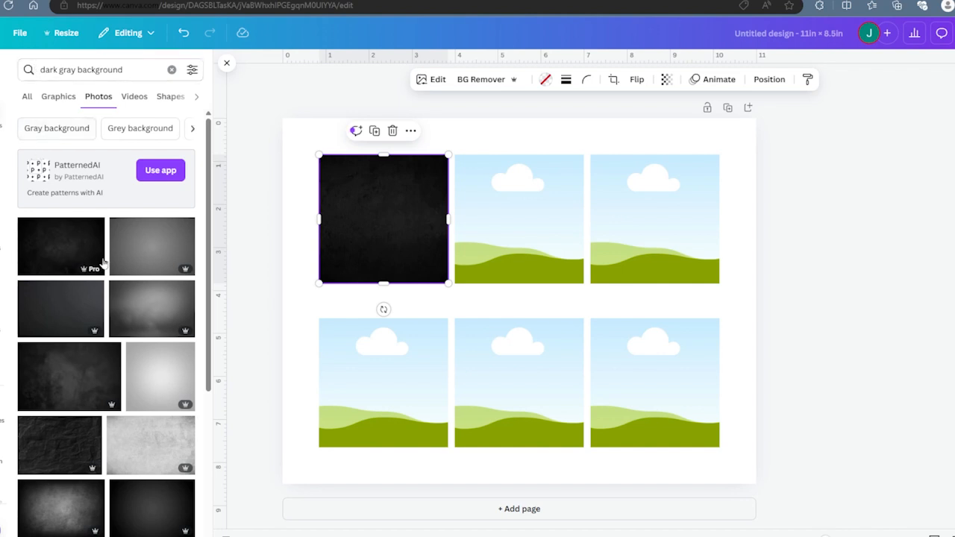
scroll(142, 336, down, 2)
scroll(140, 341, down, 5)
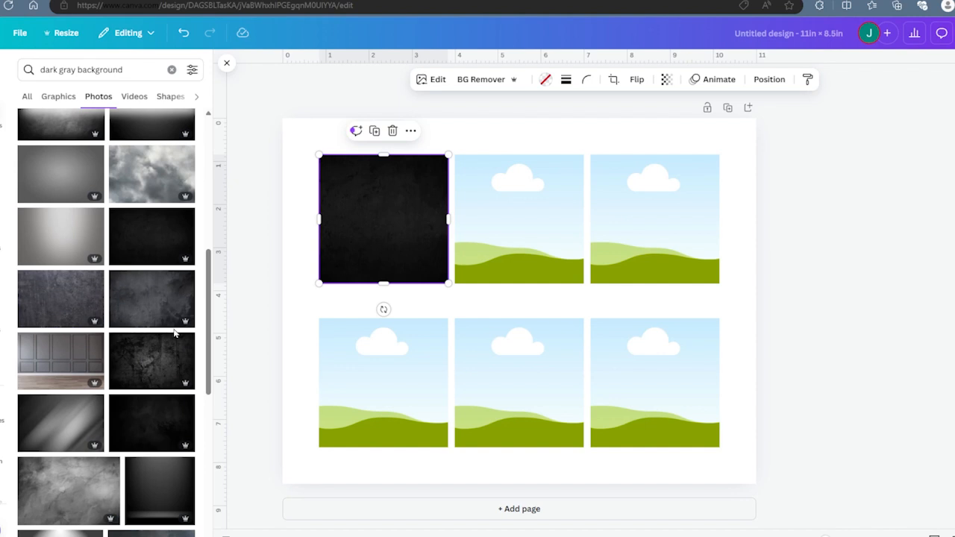
scroll(140, 339, down, 1)
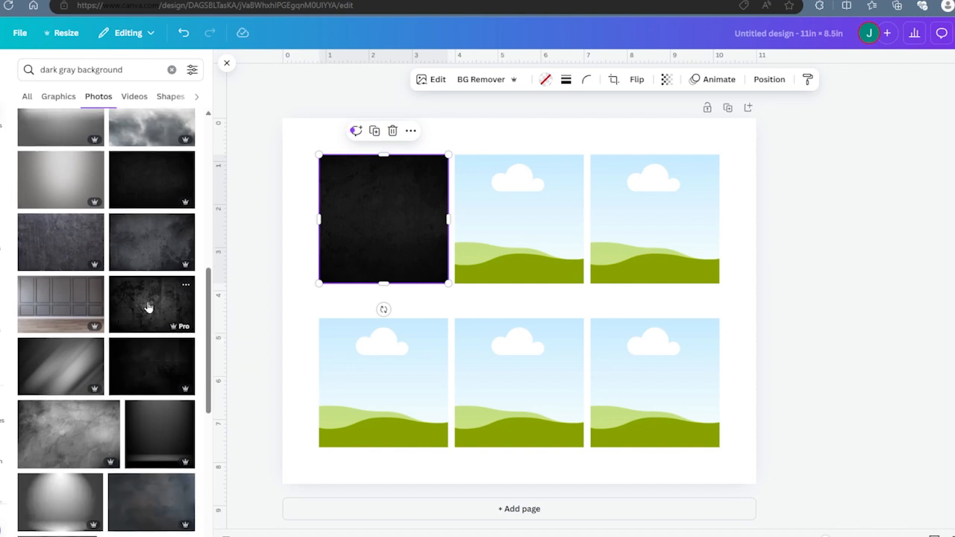
drag(144, 252, 522, 226)
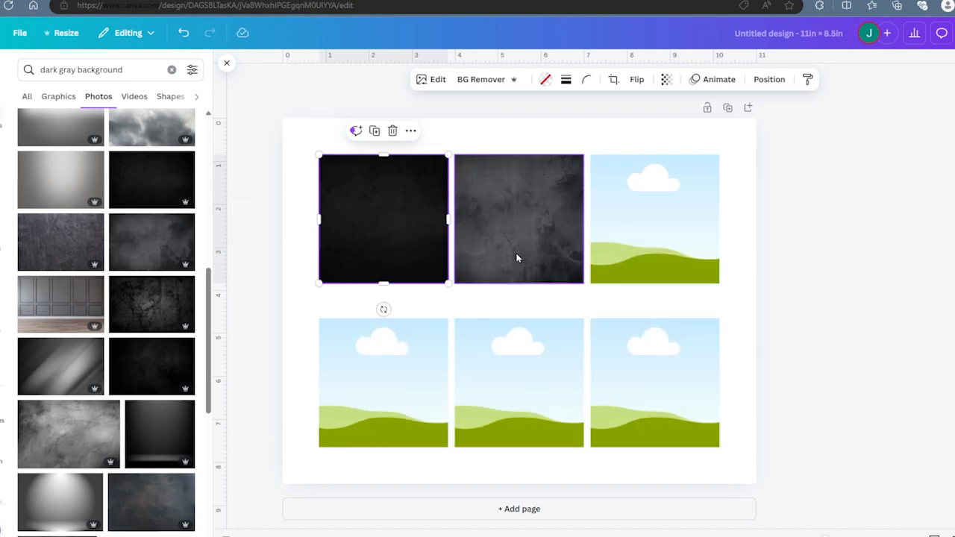
Search the photos for "blue gray background" and fill the last frame of the upper row with a worn blue-gray texture.
click(54, 69)
double_click(43, 69)
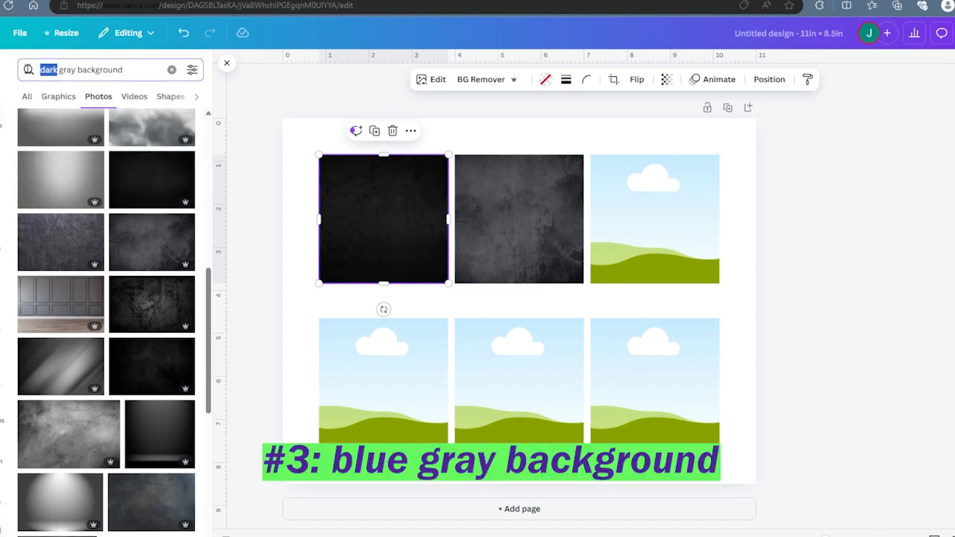
text(blue)
key(Return)
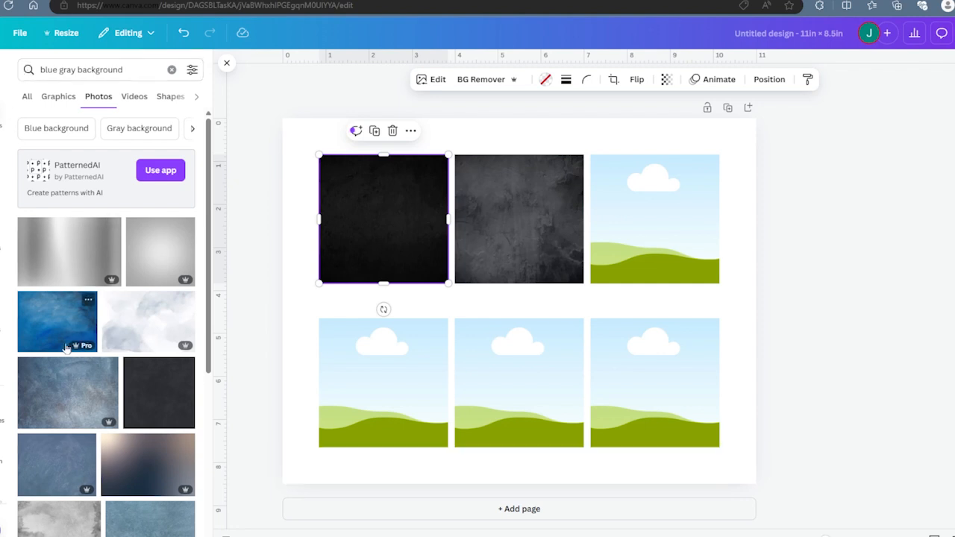
drag(67, 389, 641, 223)
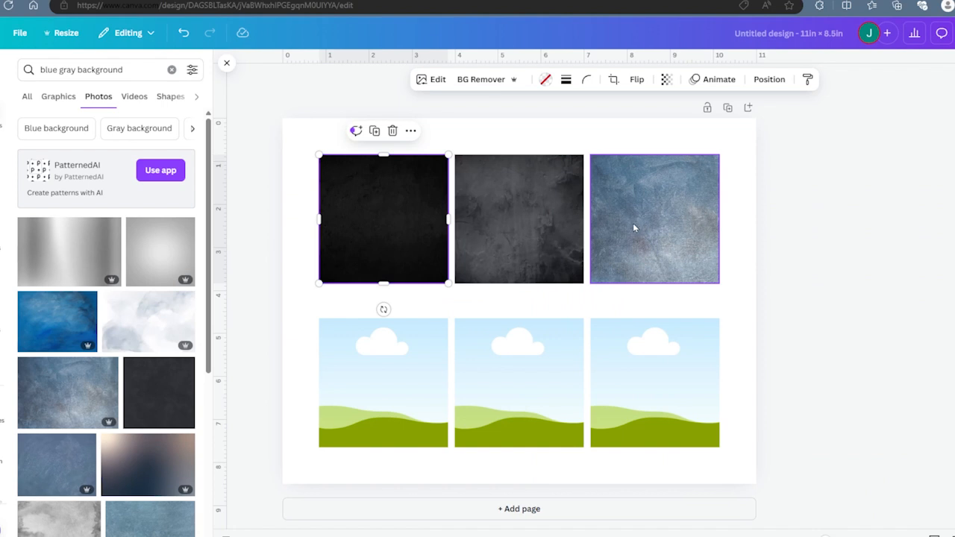
Search the photos for "beige gray background" and fill the first frame of the lower row with a smooth beige-gray texture.
double_click(55, 70)
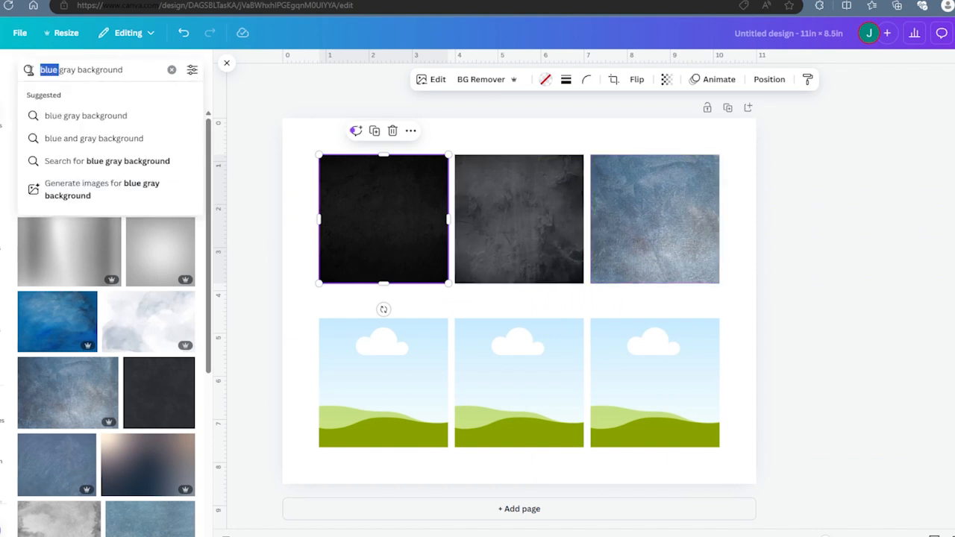
text(beige)
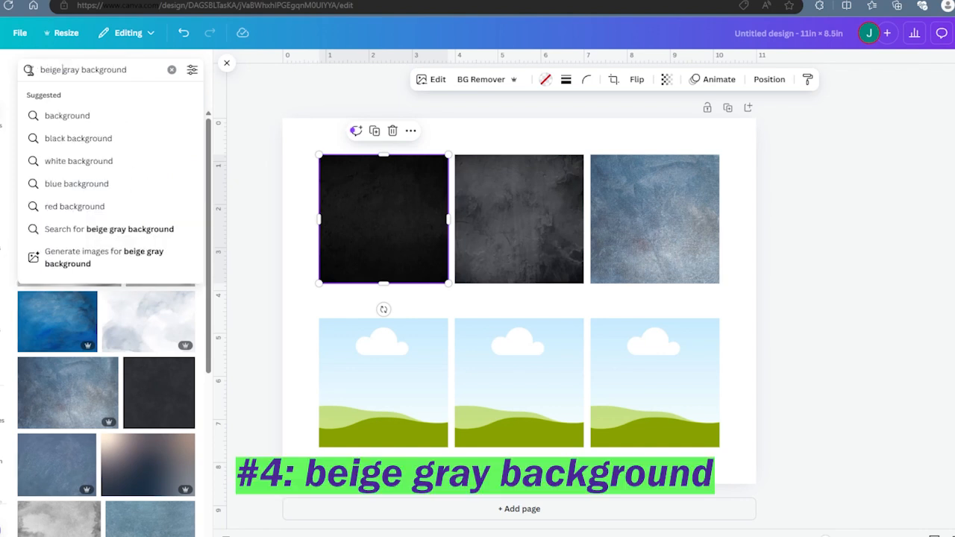
key(Return)
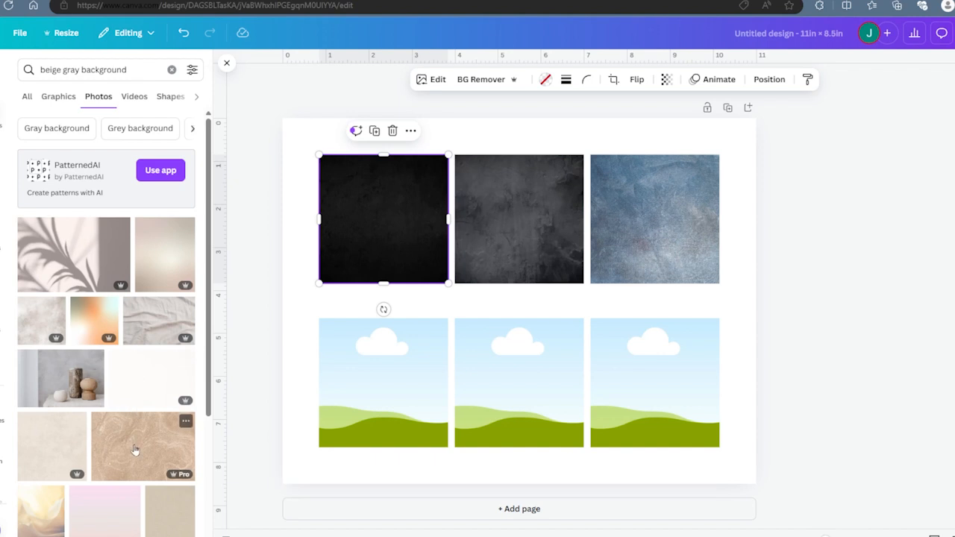
scroll(139, 426, down, 4)
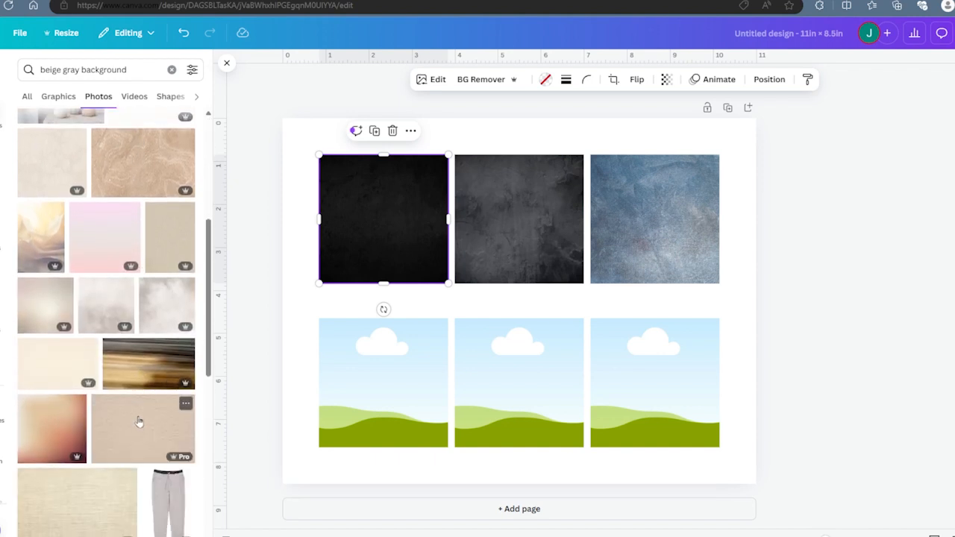
scroll(139, 422, down, 3)
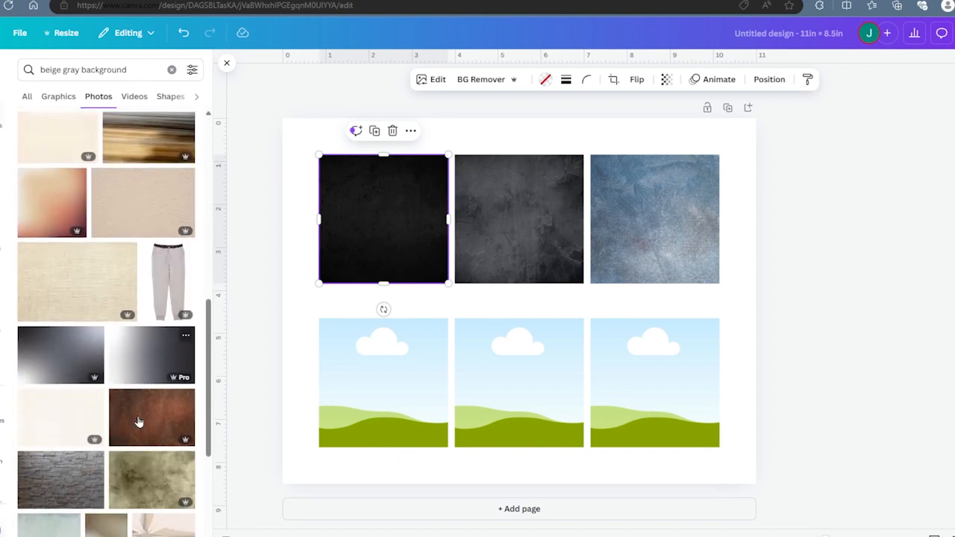
scroll(139, 423, down, 4)
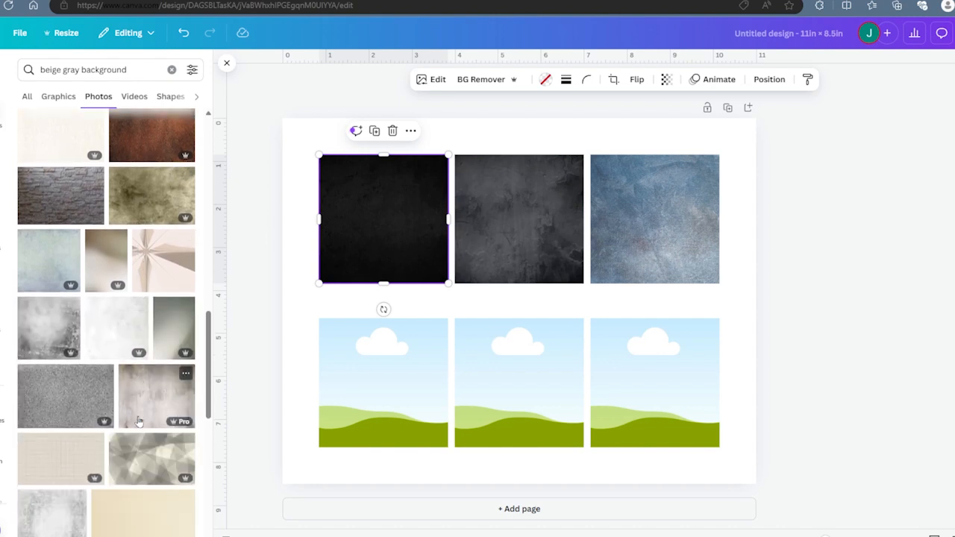
scroll(139, 423, down, 4)
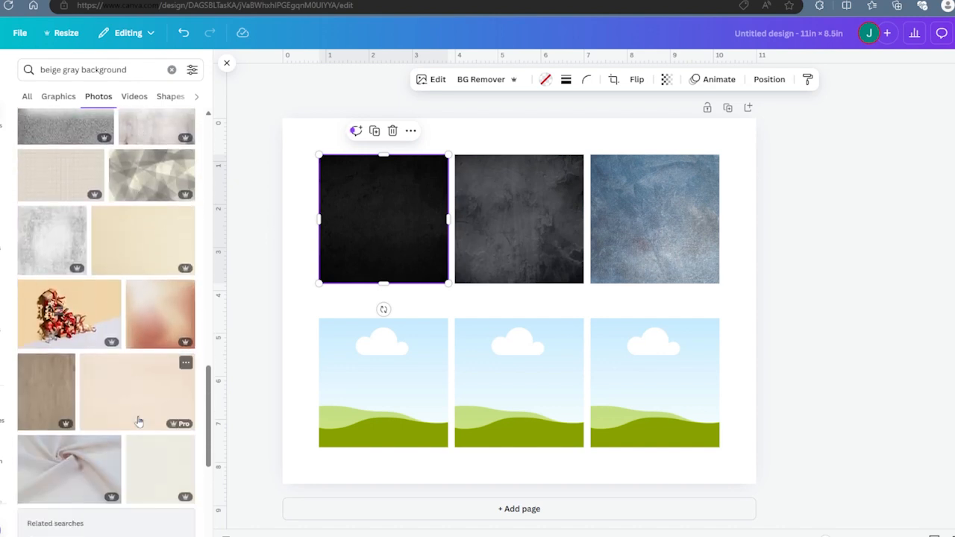
scroll(139, 422, down, 1)
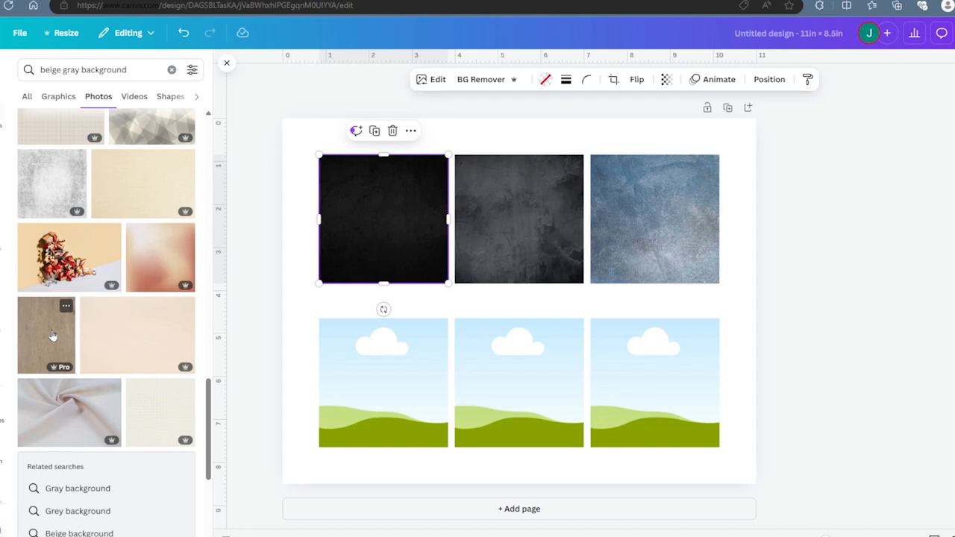
scroll(123, 366, down, 4)
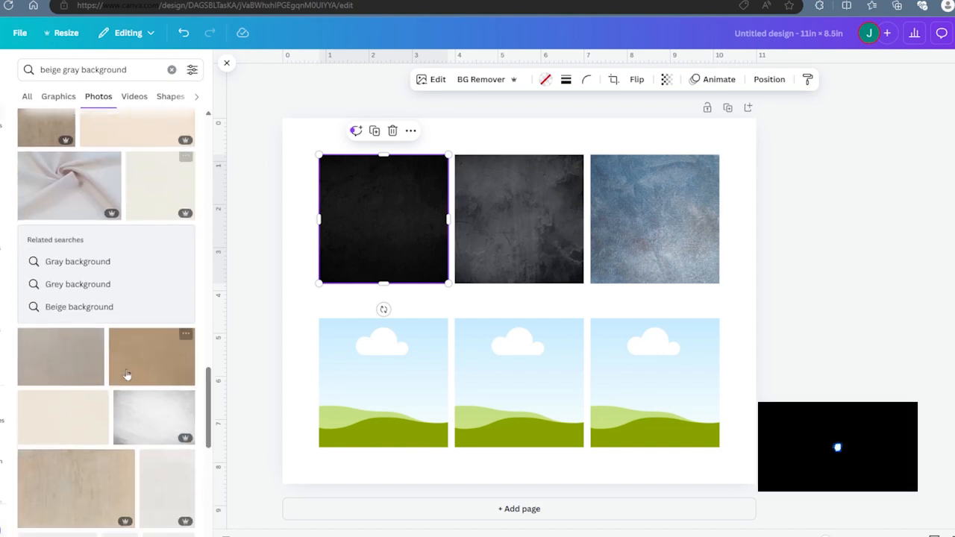
scroll(124, 375, down, 2)
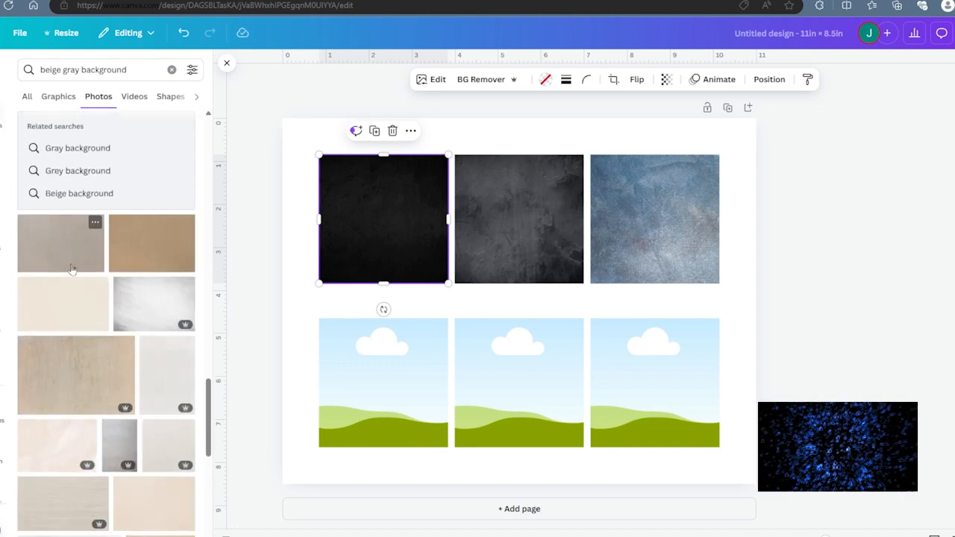
drag(60, 249, 375, 371)
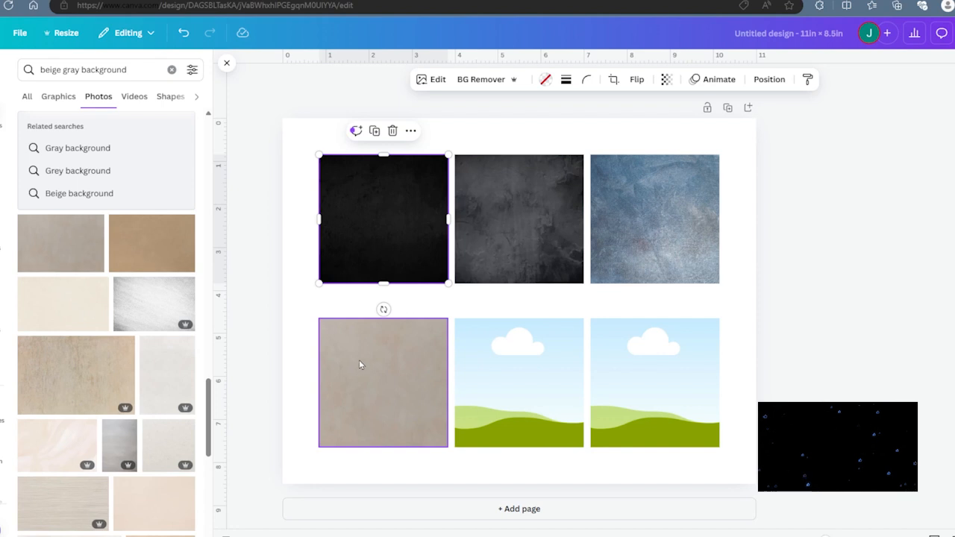
Search the photos for "off white background" and fill the lower row's middle frame with a plain off-white texture and its last frame with rough beige stucco.
drag(79, 70, 30, 67)
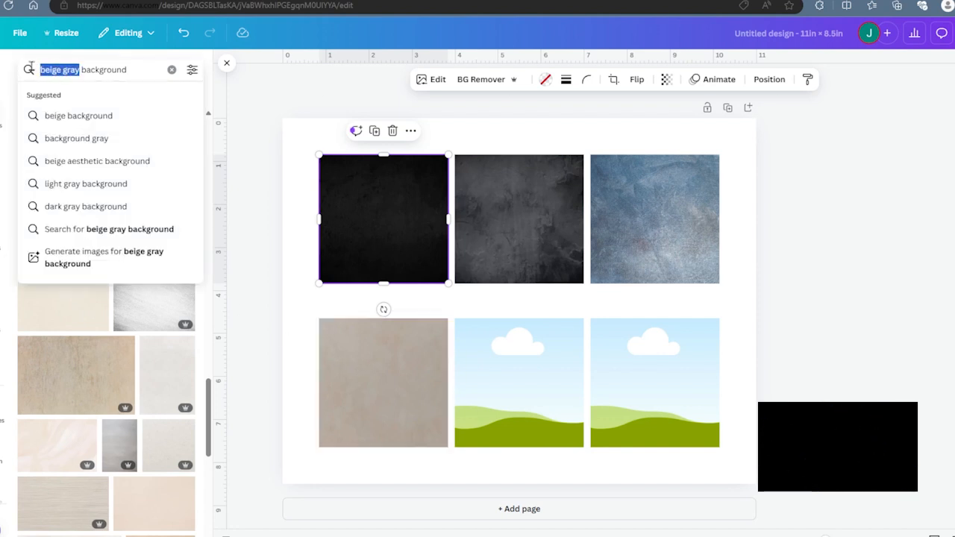
text(off white)
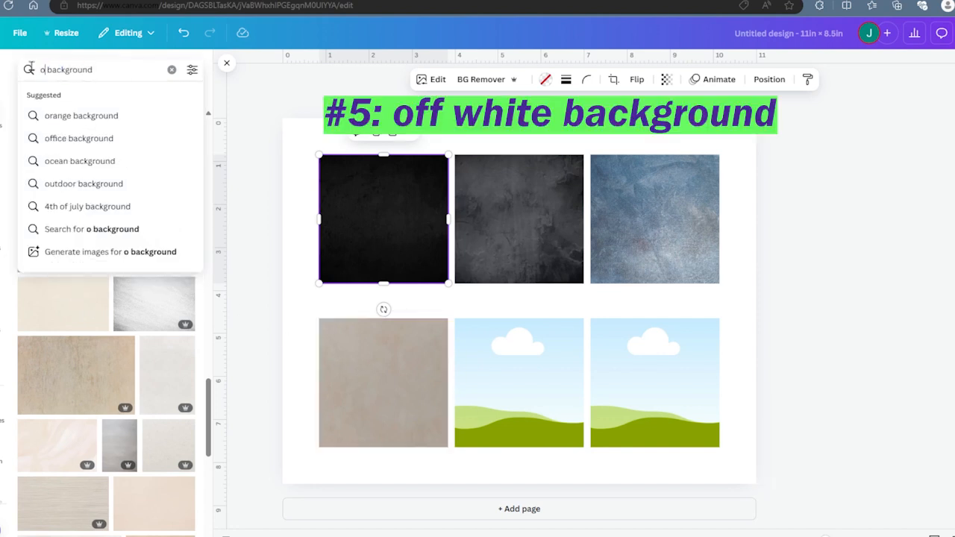
key(Return)
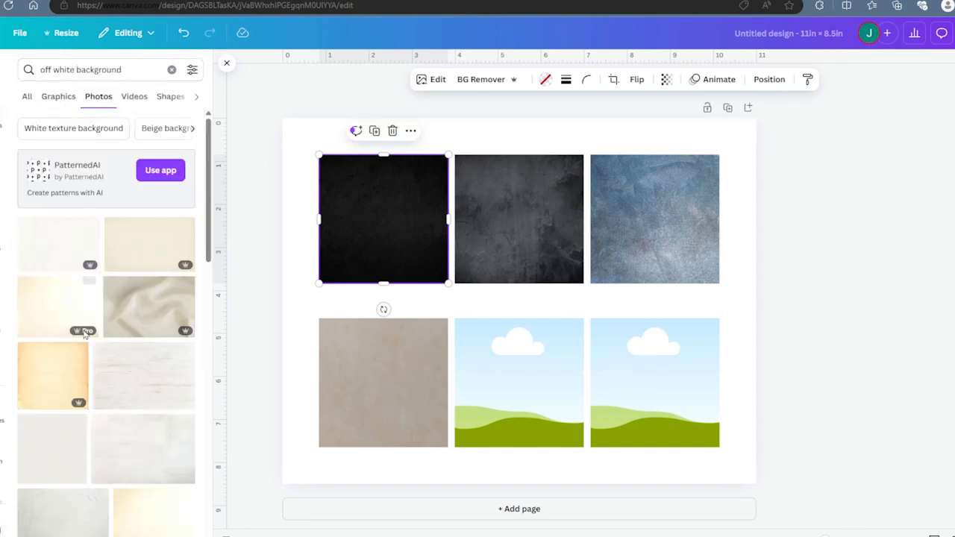
scroll(98, 365, down, 2)
scroll(98, 364, down, 1)
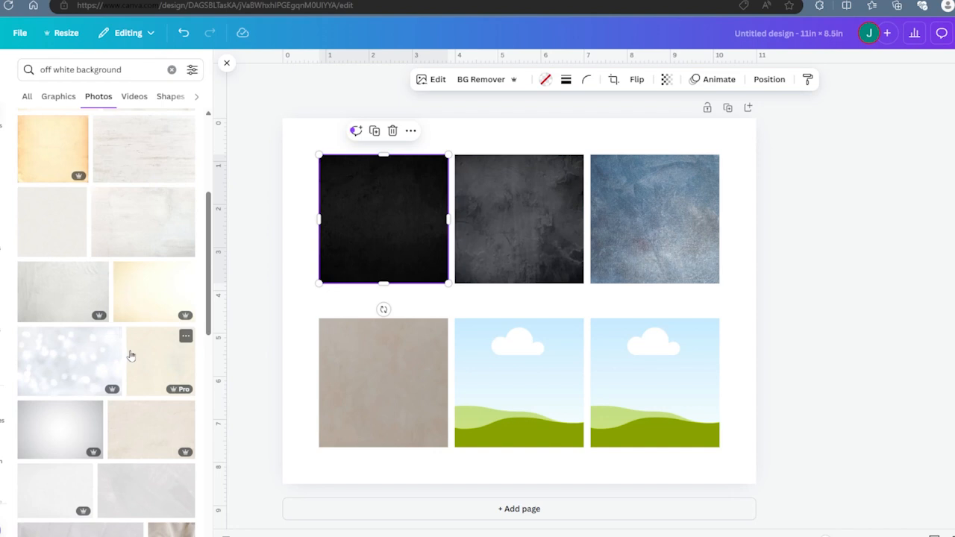
scroll(130, 356, down, 2)
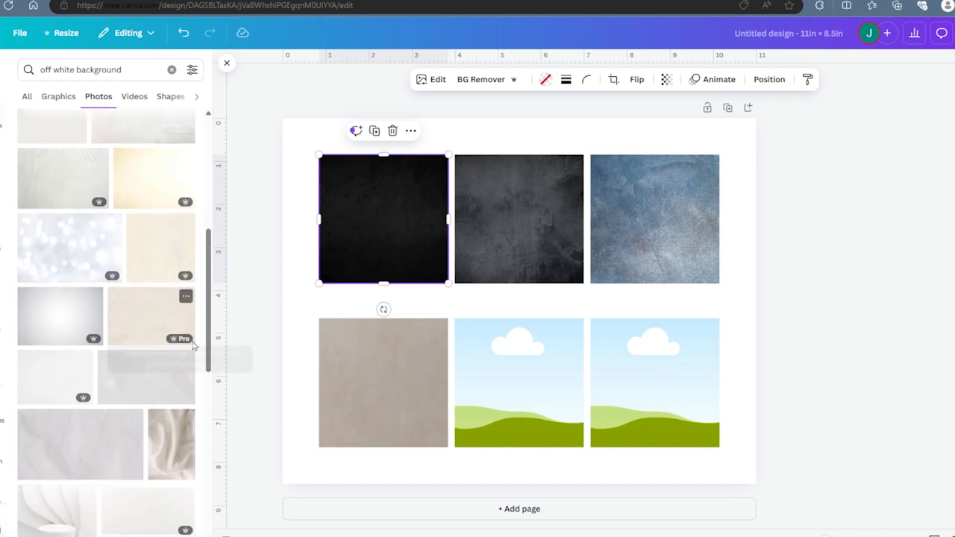
drag(75, 377, 539, 384)
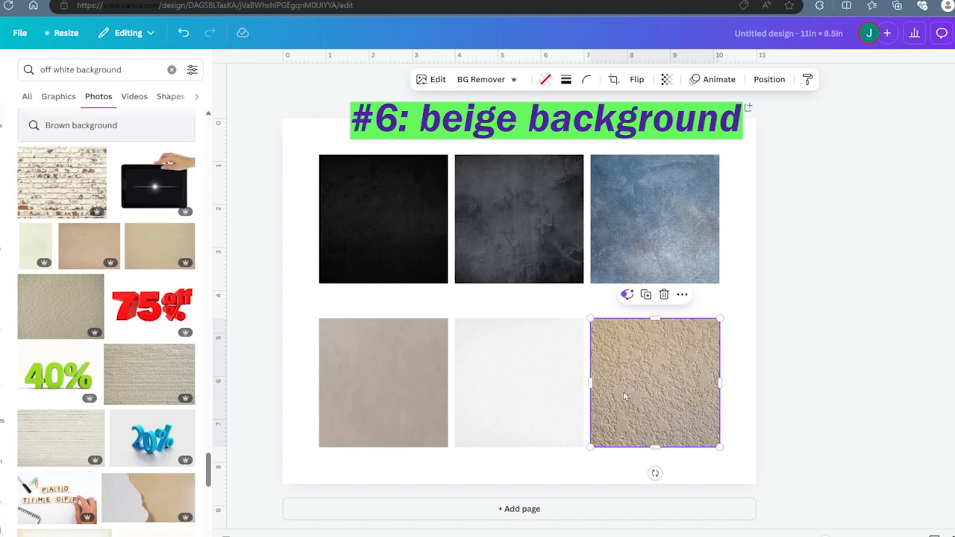
click(733, 294)
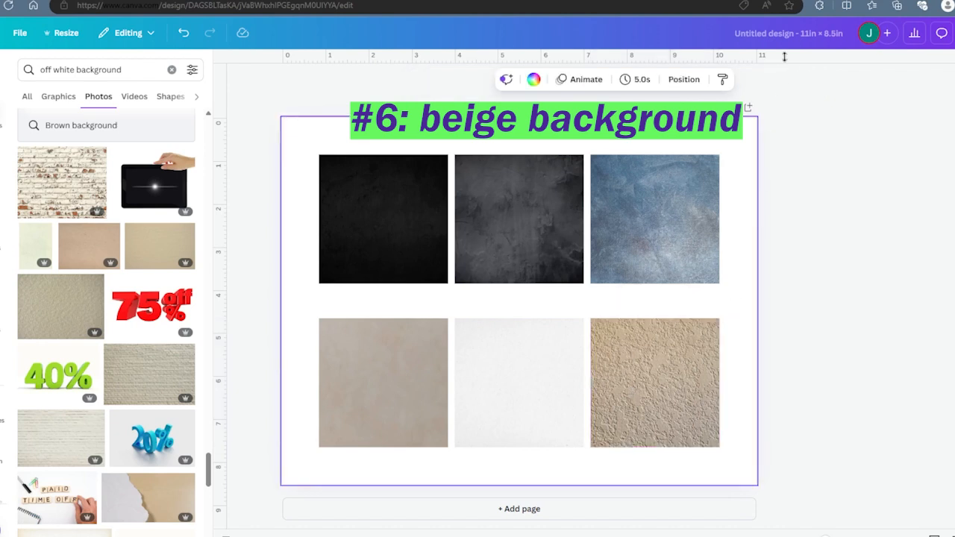
Download the design as a PDF Standard file with Flatten PDF enabled.
click(954, 33)
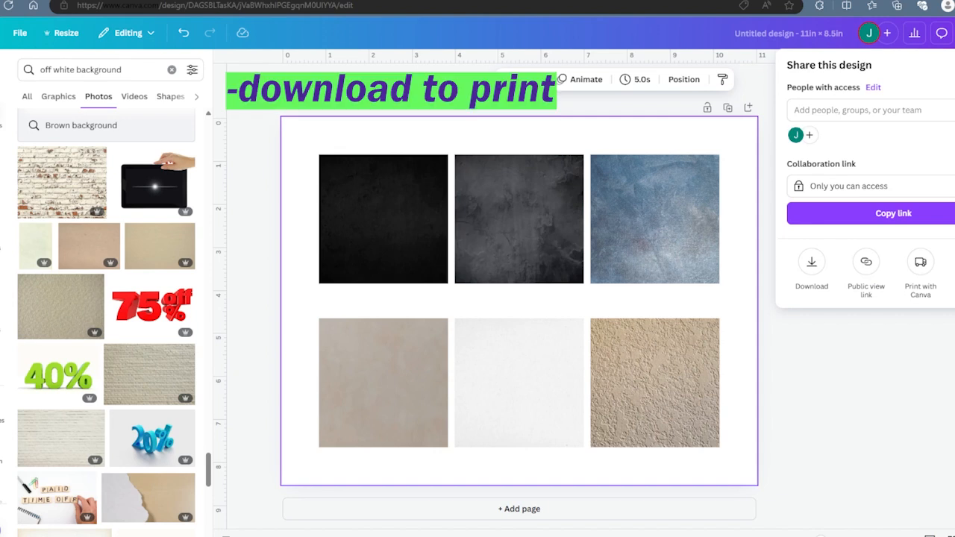
click(811, 268)
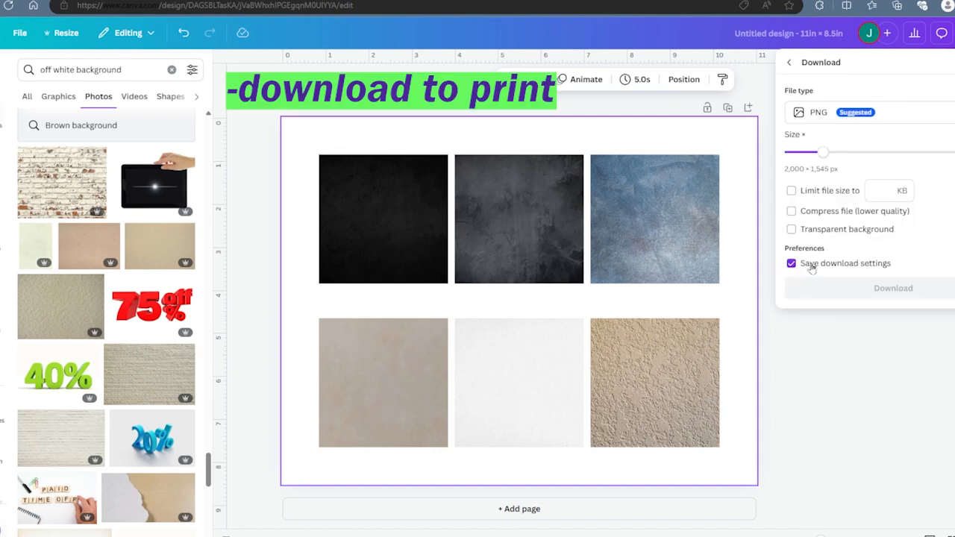
click(833, 119)
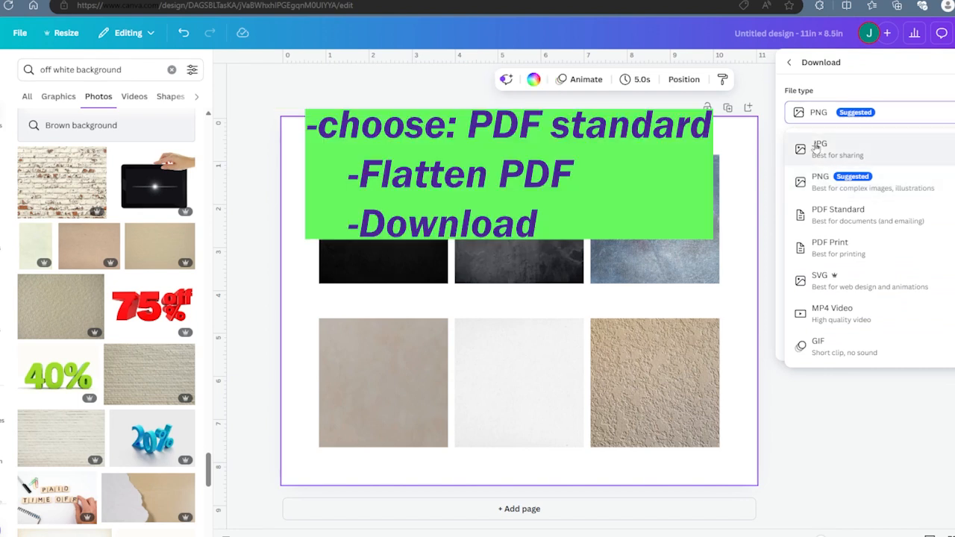
click(825, 217)
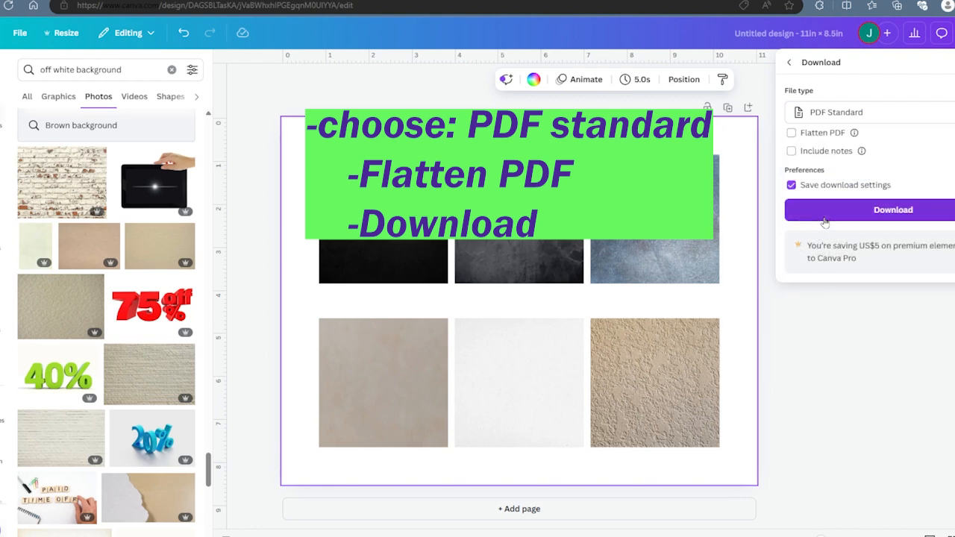
click(792, 134)
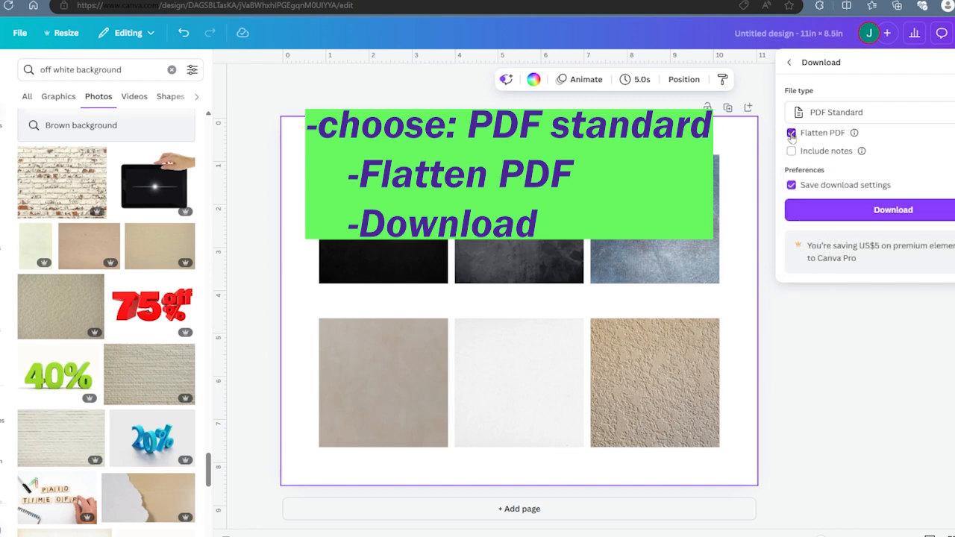
click(878, 212)
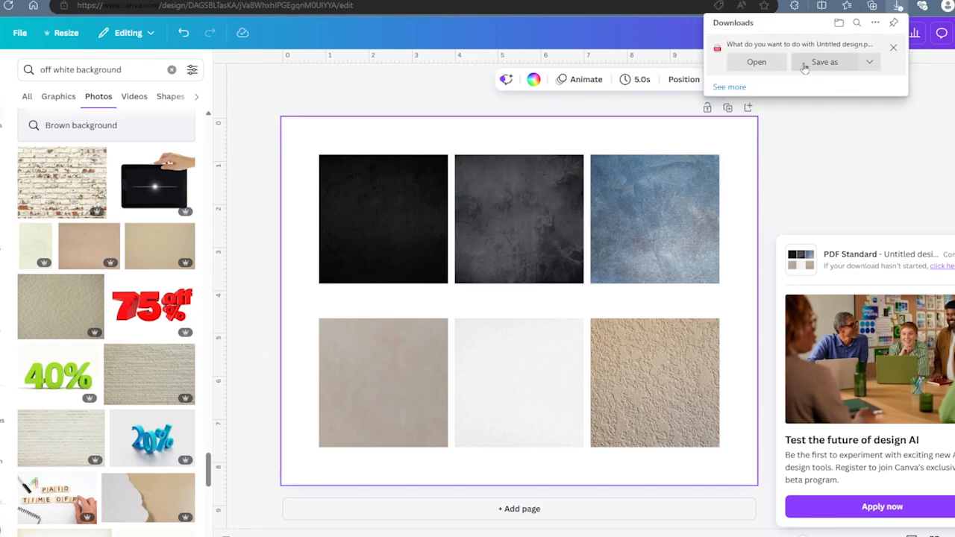
Open the downloaded PDF and print it at actual size on one side of the paper.
click(745, 66)
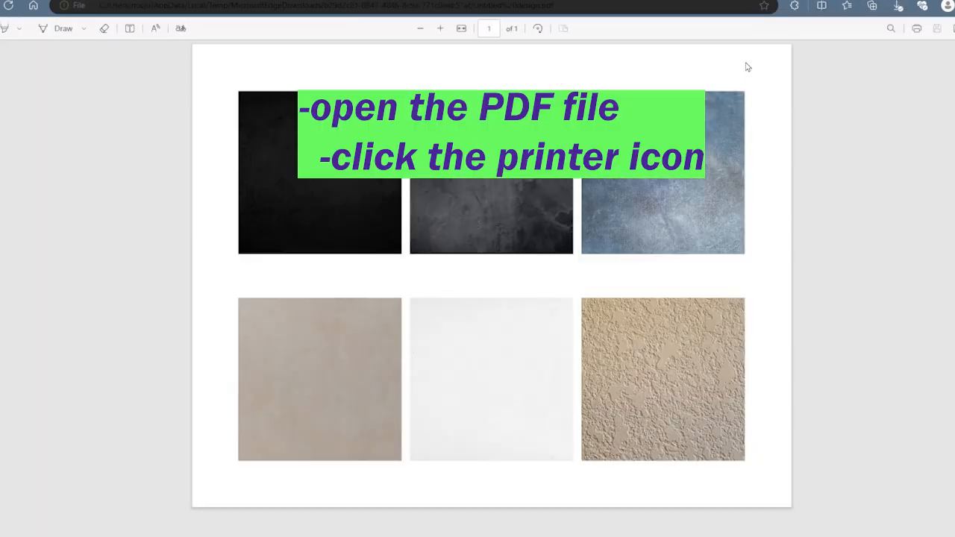
click(916, 28)
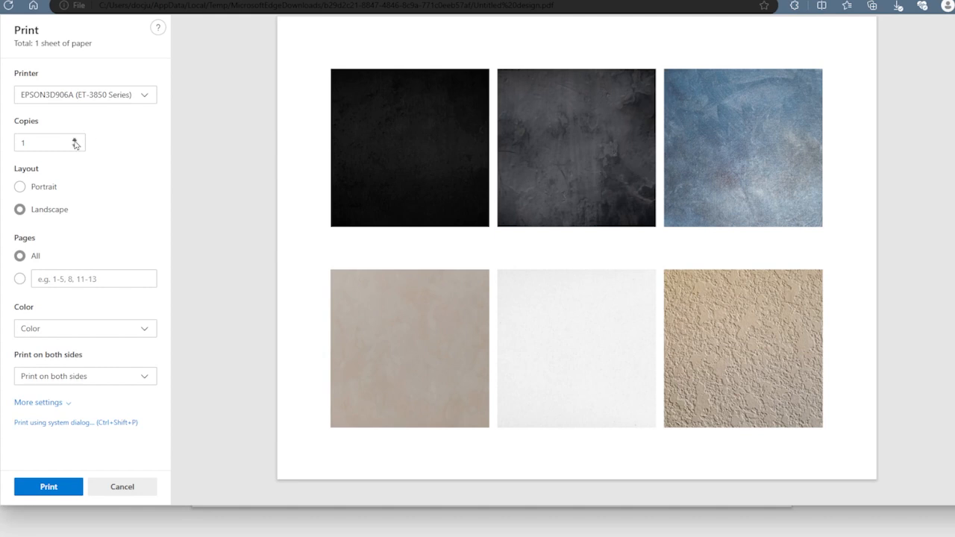
click(50, 401)
scroll(49, 391, down, 4)
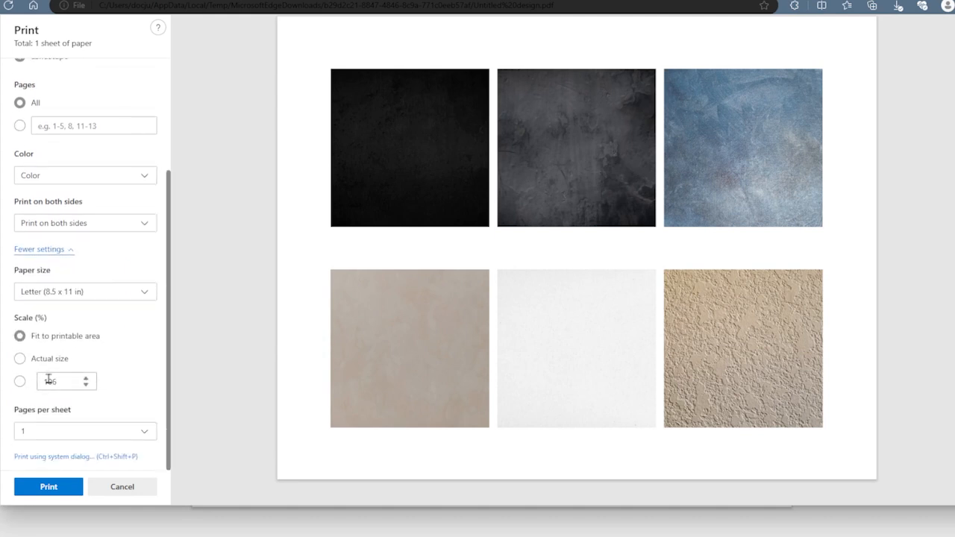
click(19, 359)
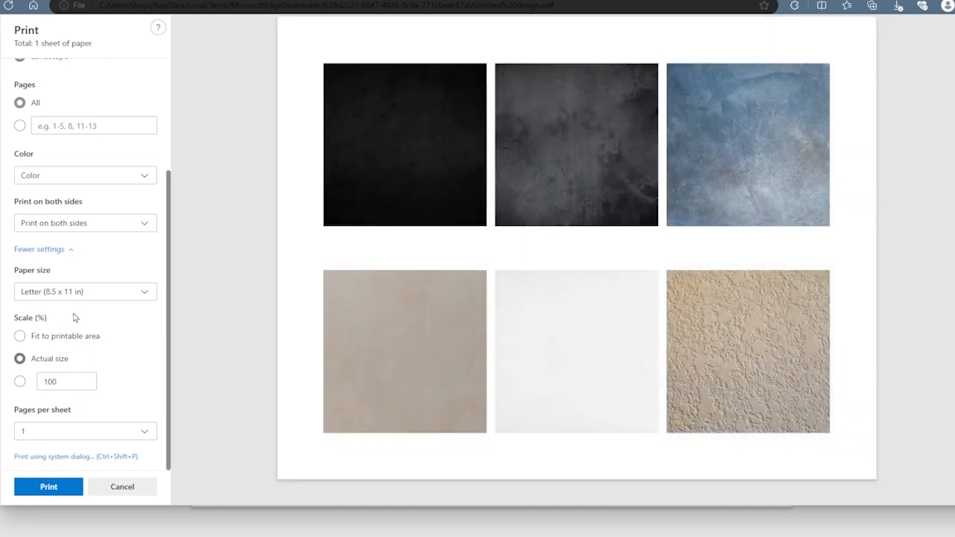
click(142, 223)
click(60, 249)
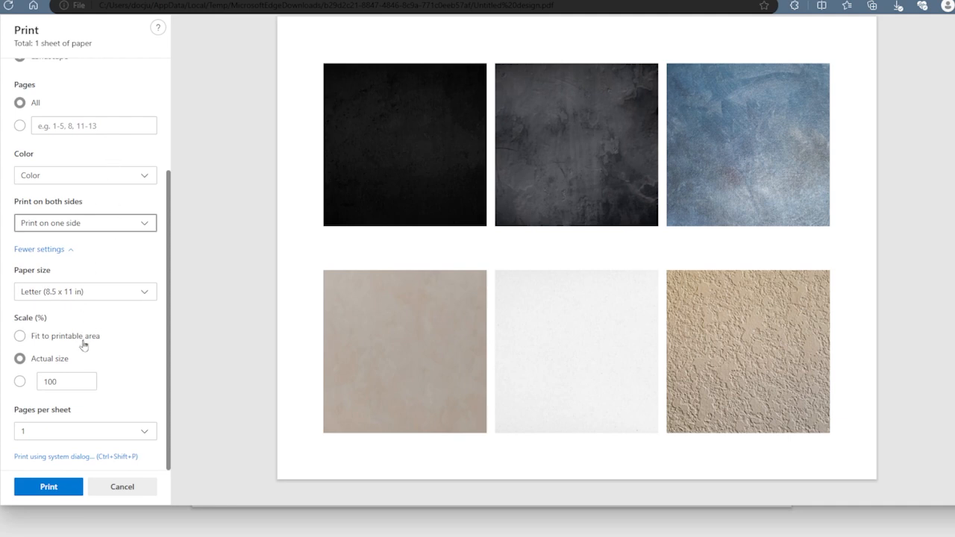
click(53, 487)
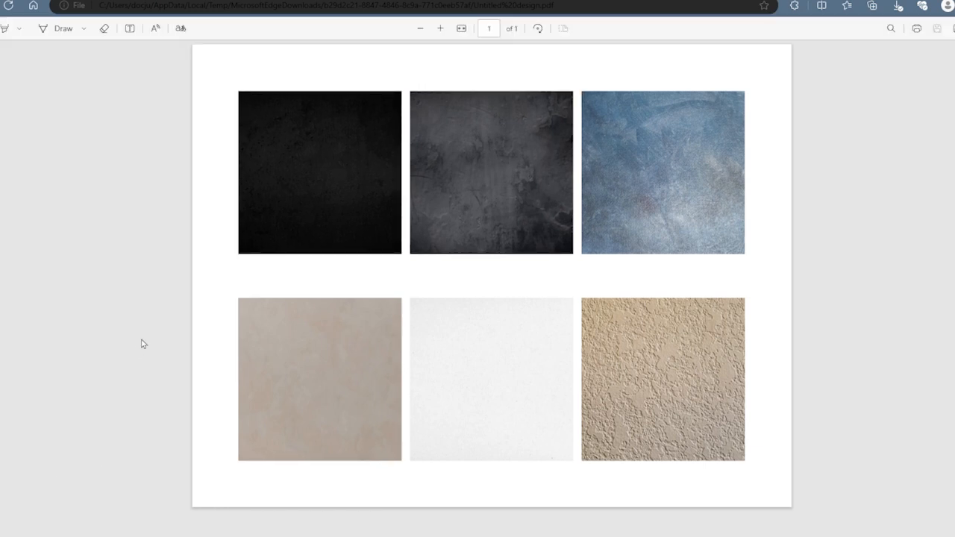